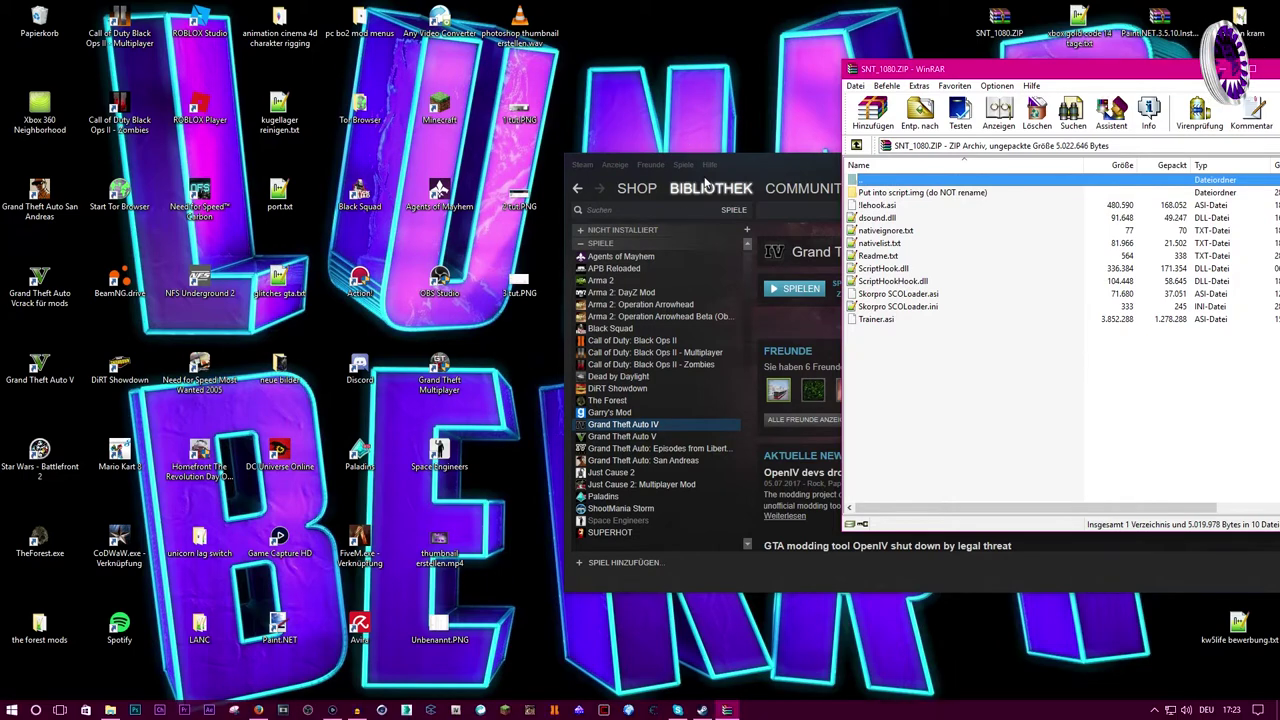
Browse the local files of Grand Theft Auto IV from its Steam properties and open the GTAIV folder
left_click(580, 508)
right_click(611, 434)
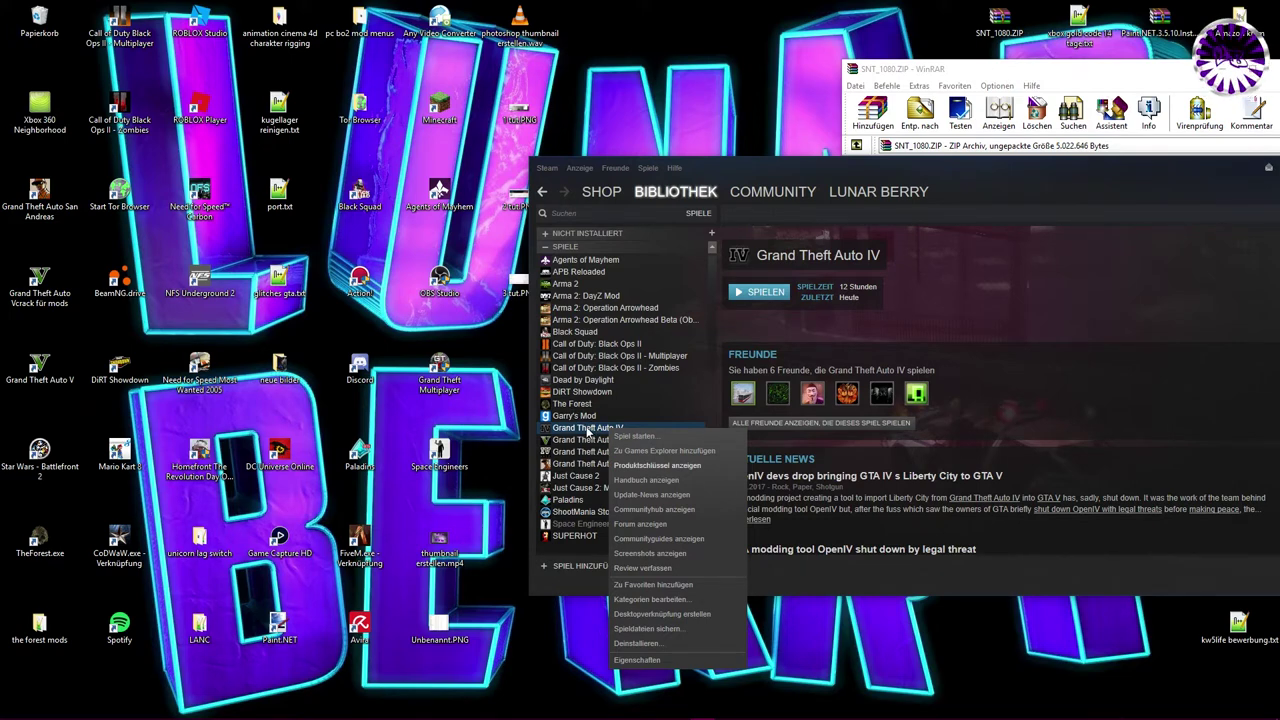
left_click(637, 660)
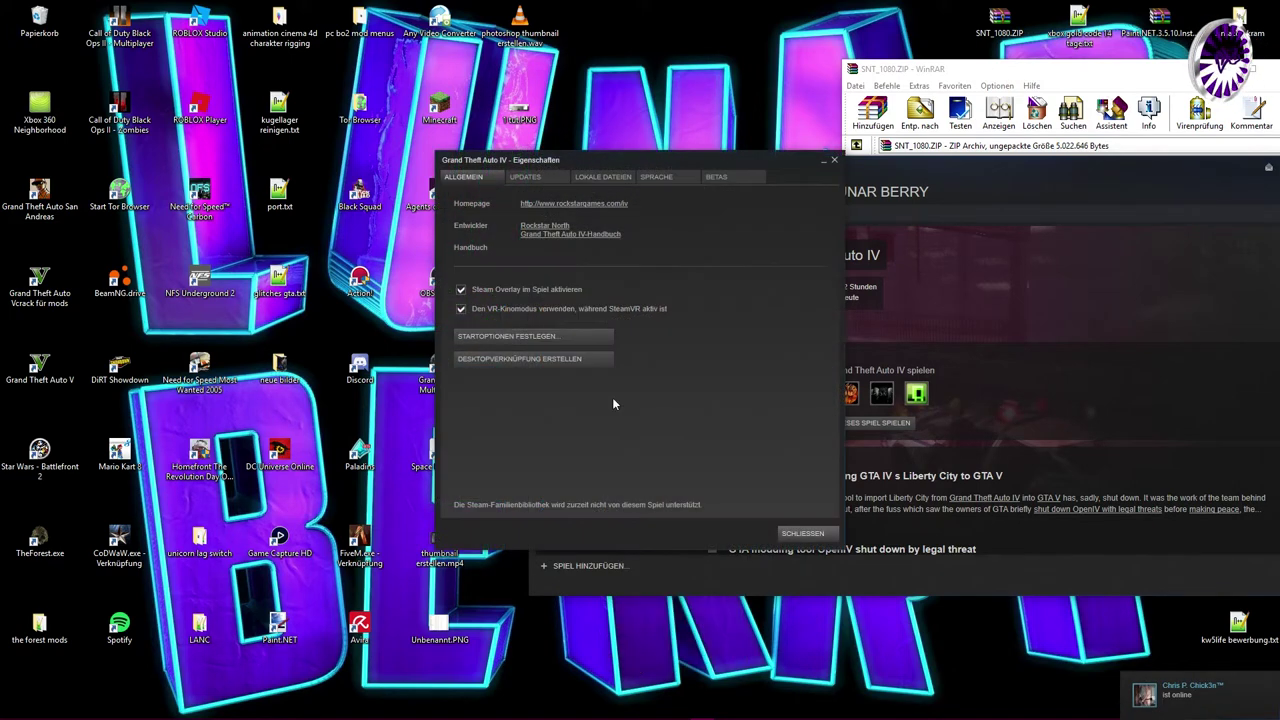
left_click(598, 180)
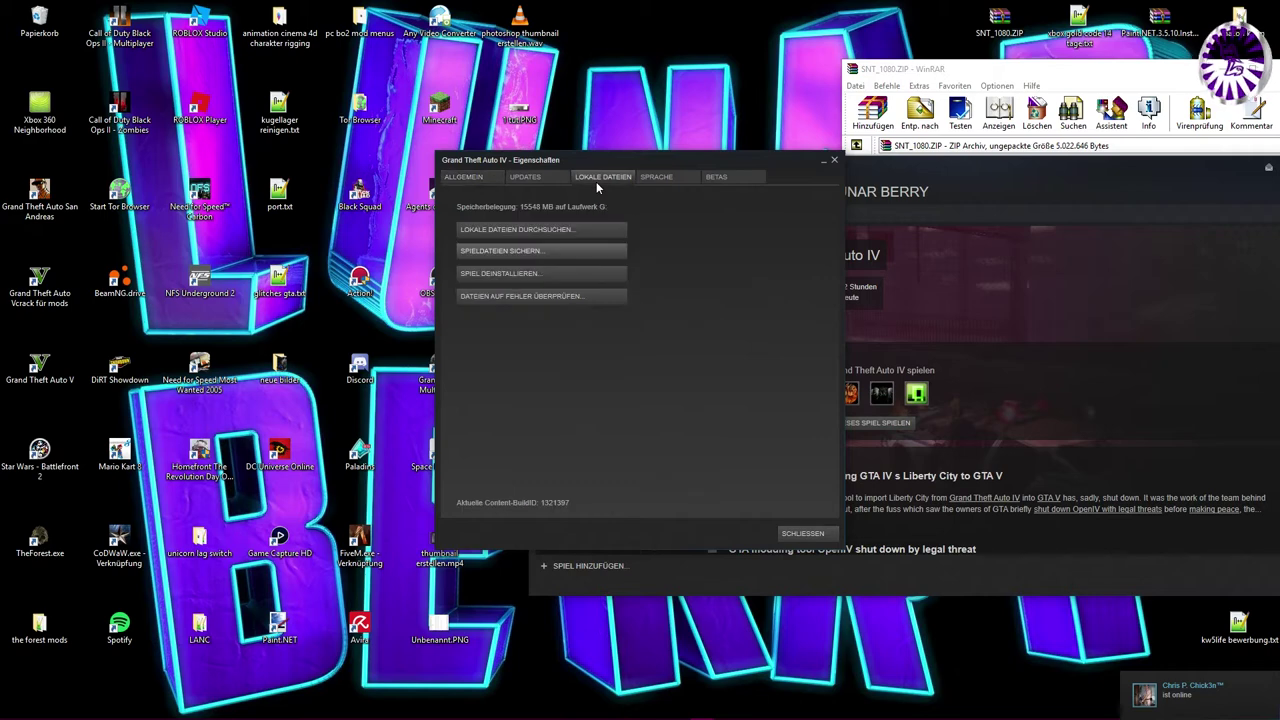
left_click(510, 230)
left_click(836, 161)
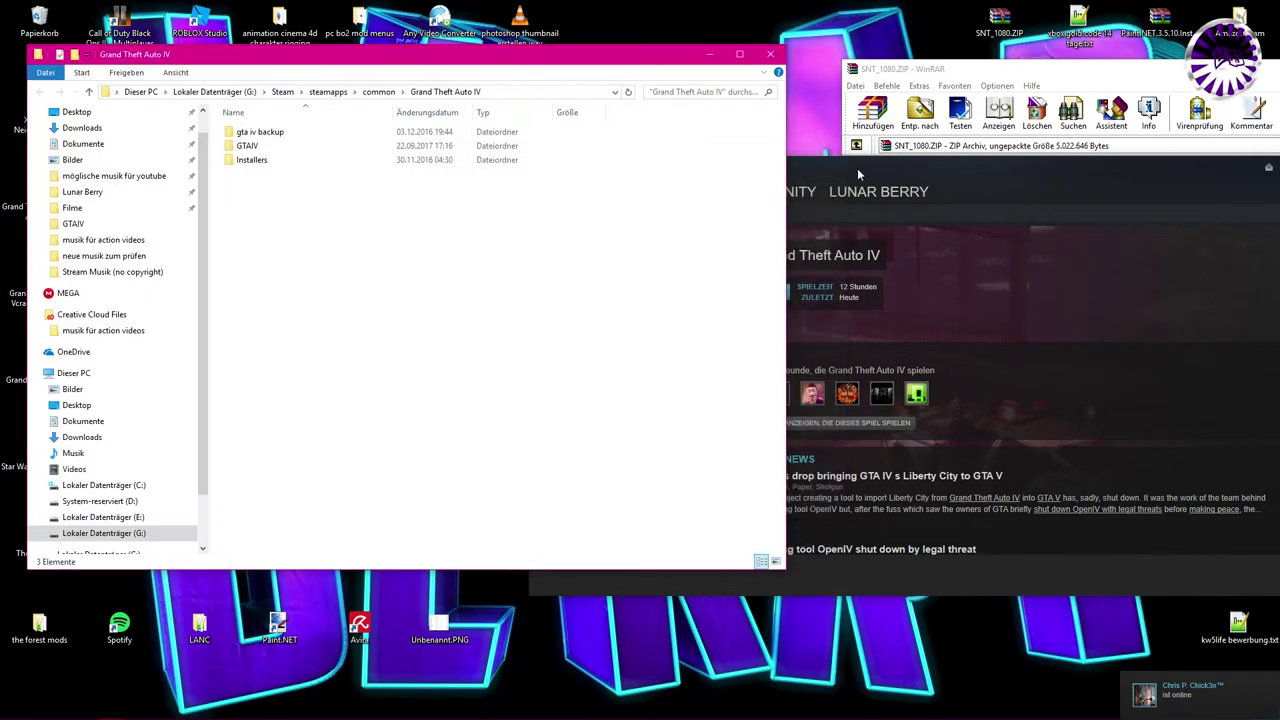
left_click(268, 149)
double_click(268, 149)
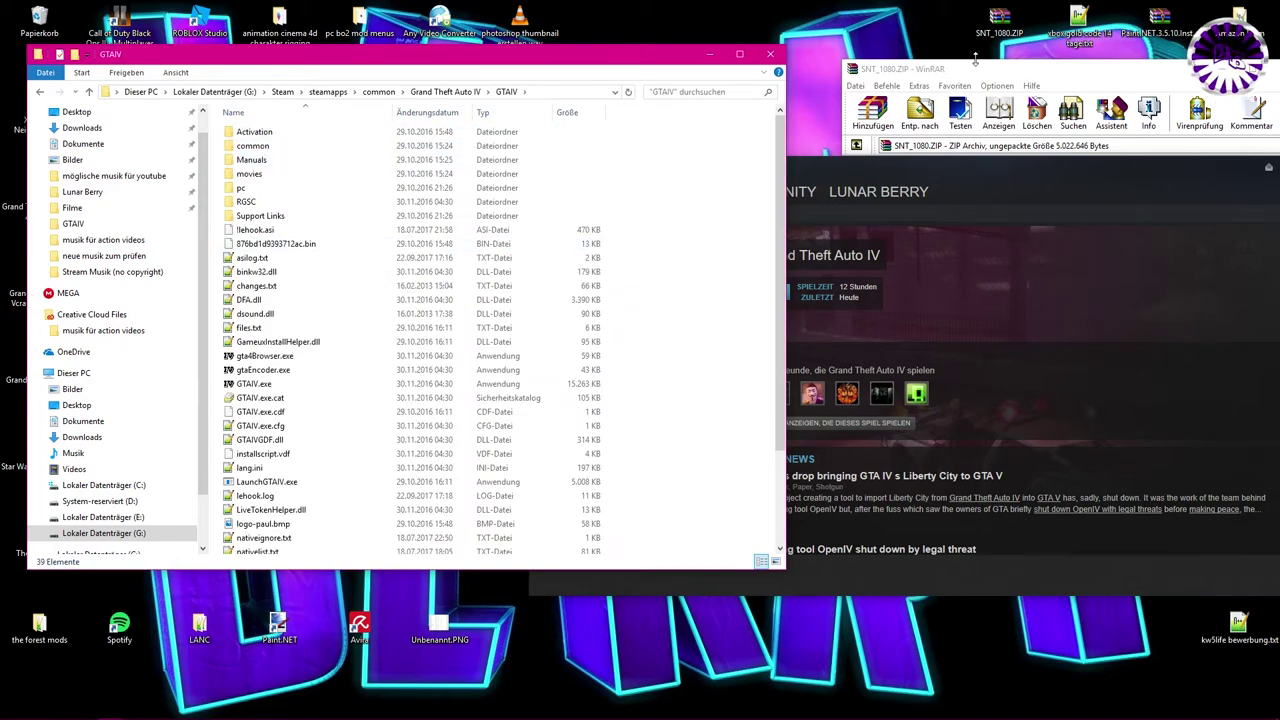
Copy the loose mod files from SNT_1080.ZIP into the GTAIV folder, replacing the files with the same names
left_click_drag(979, 74, 939, 45)
left_click_drag(875, 341, 760, 289)
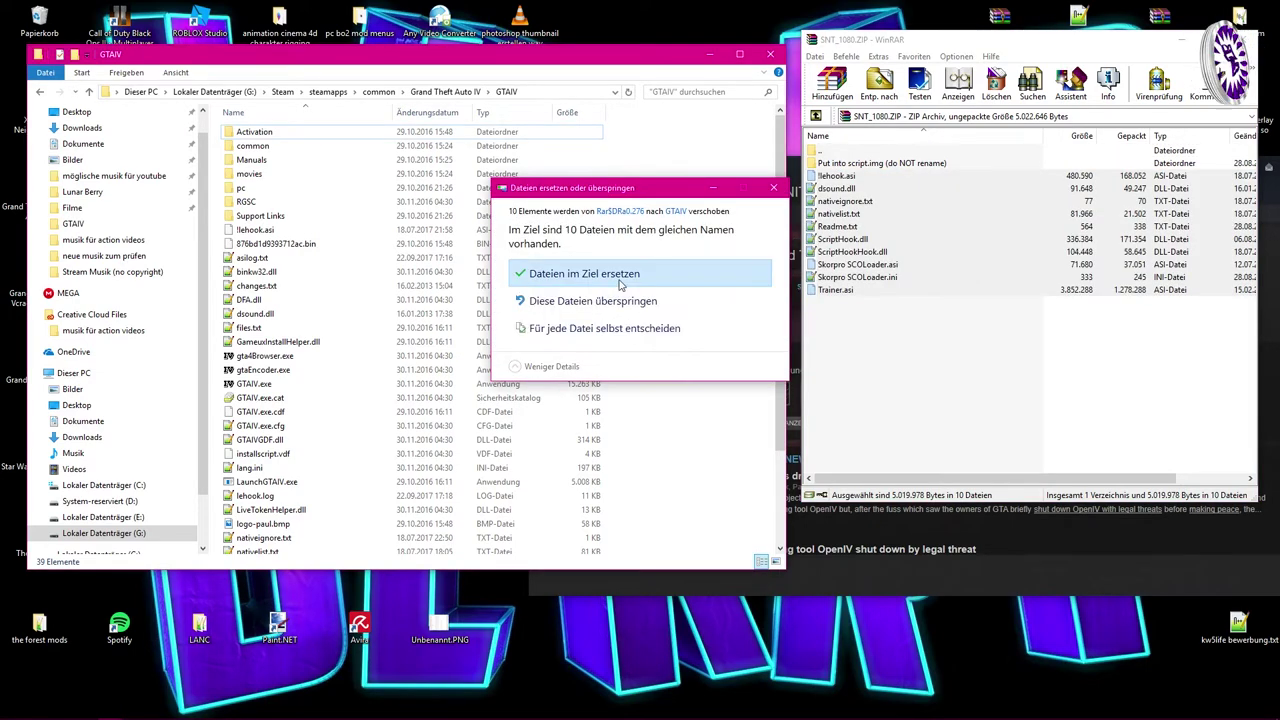
left_click(619, 282)
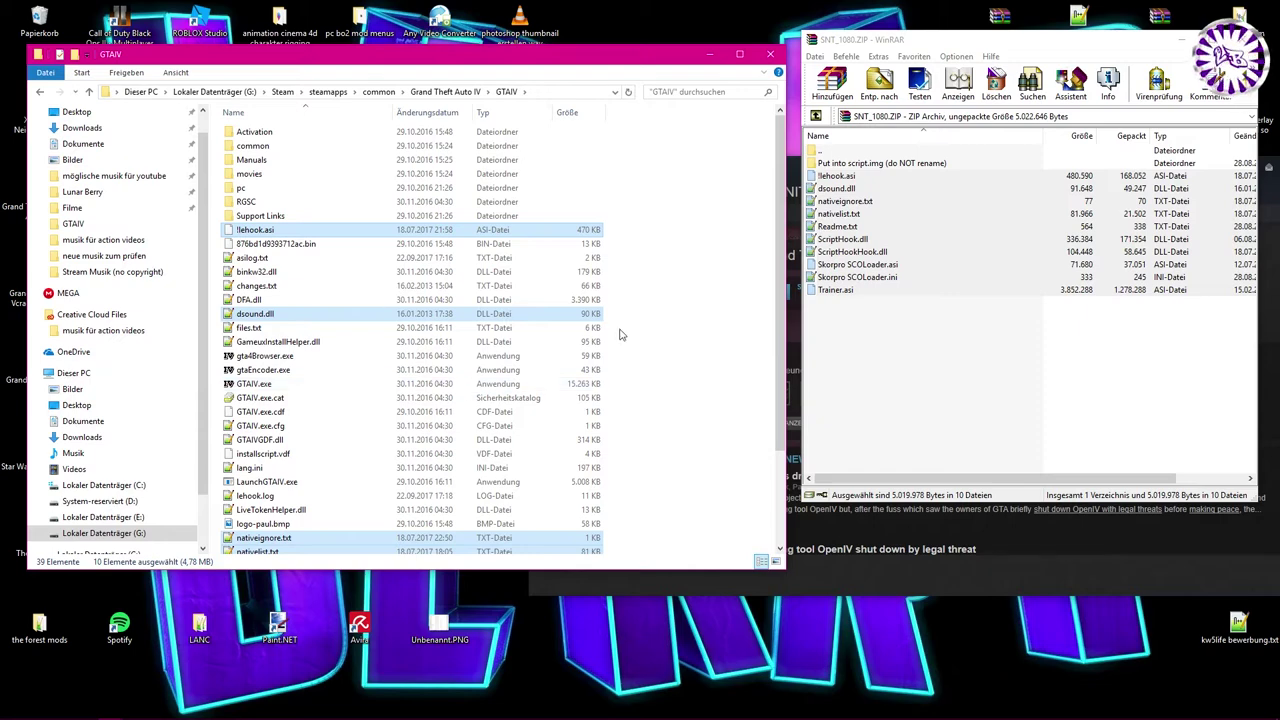
Review ScriptHook.dll, ScriptHookHook.dll, dsound.dll and !lehook.asi in the archive
left_click(882, 279)
left_click(860, 253)
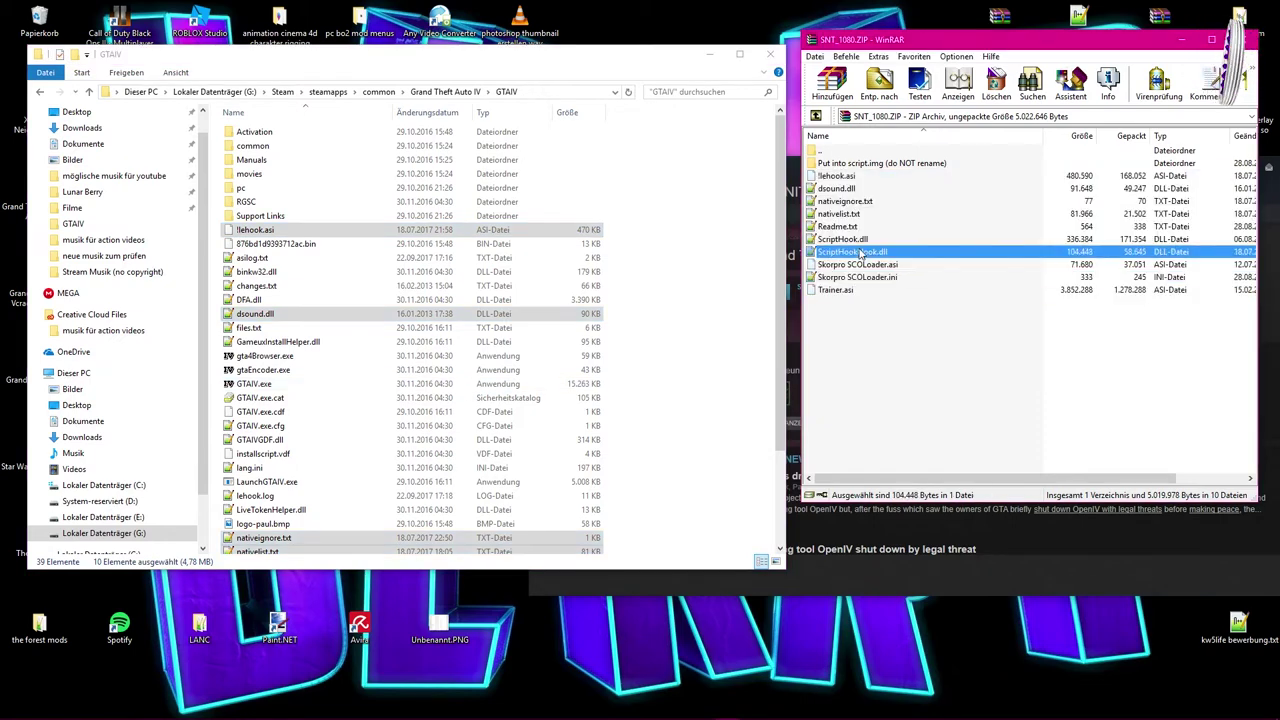
left_click(845, 241)
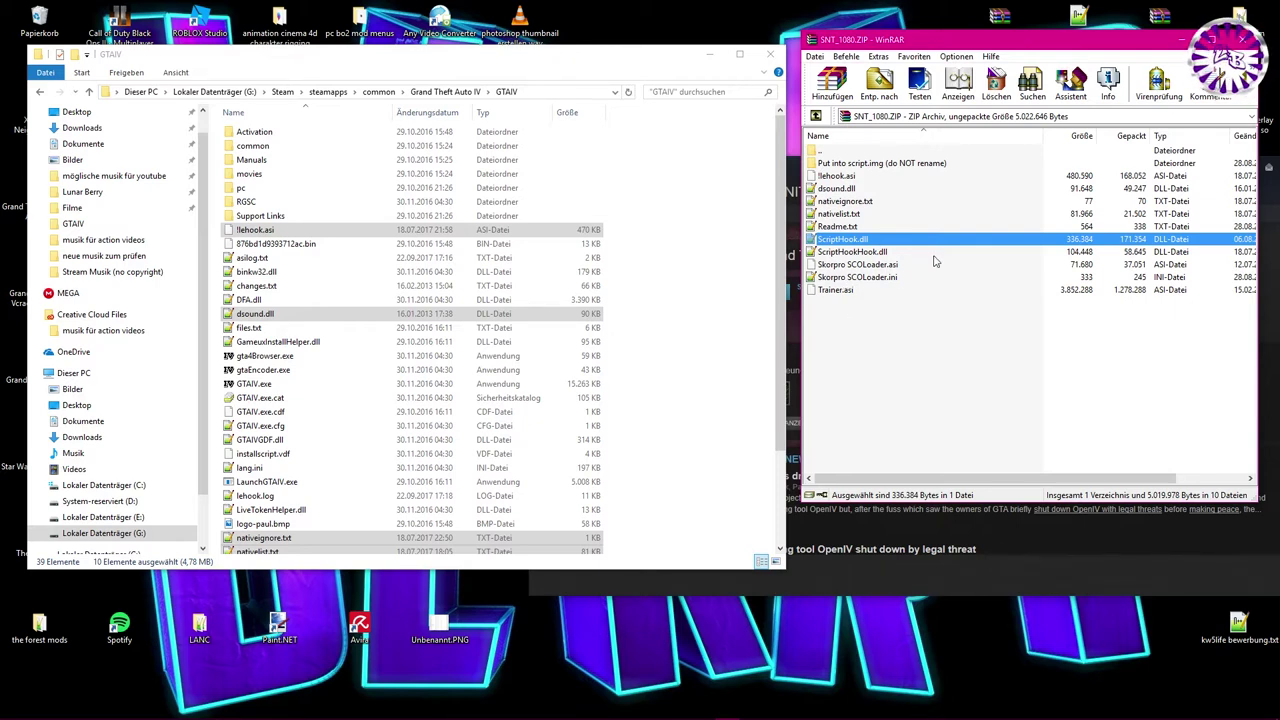
left_click(841, 190)
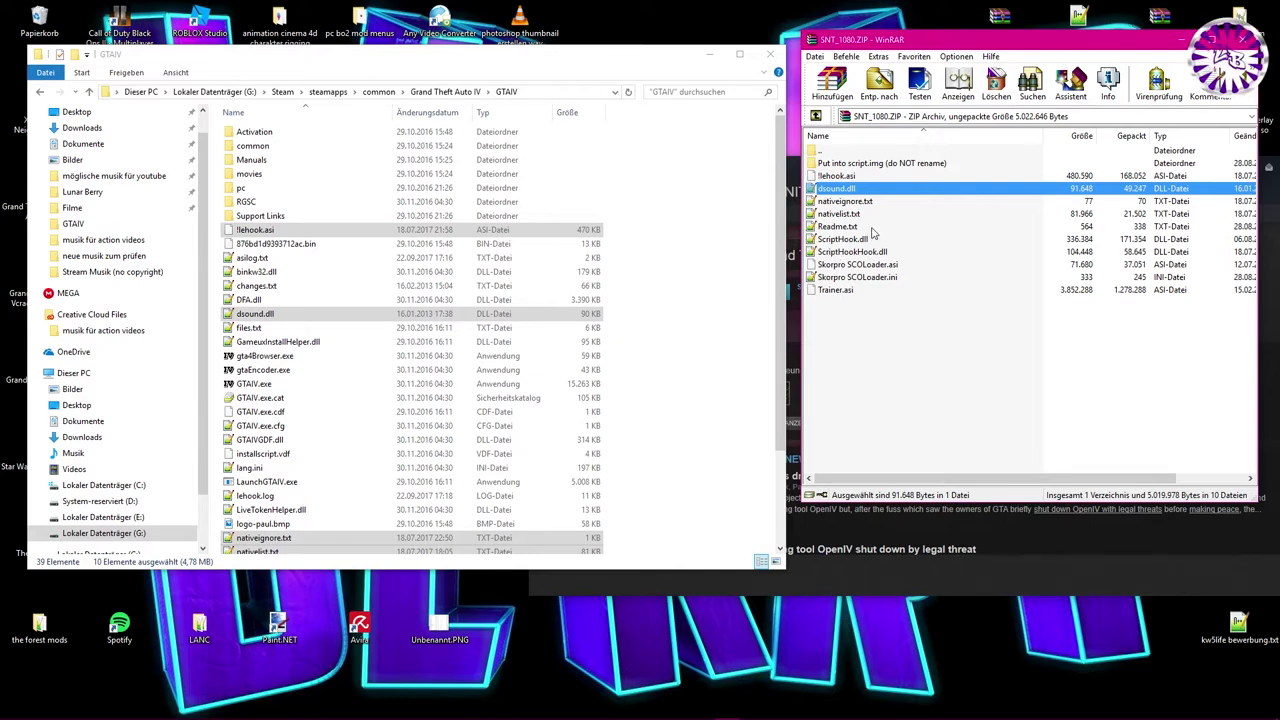
left_click(829, 177)
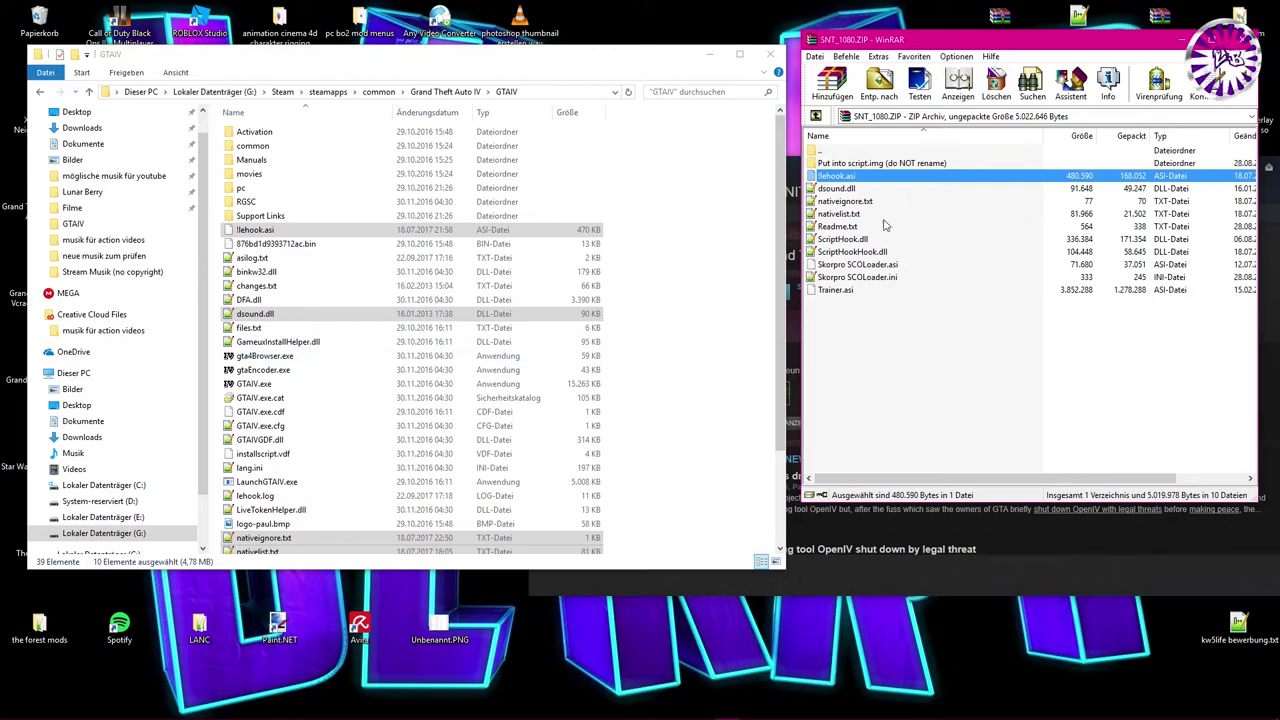
Open the archive's "Put into script.img (do NOT rename)" folder and select loadmodels.sco
left_click(860, 164)
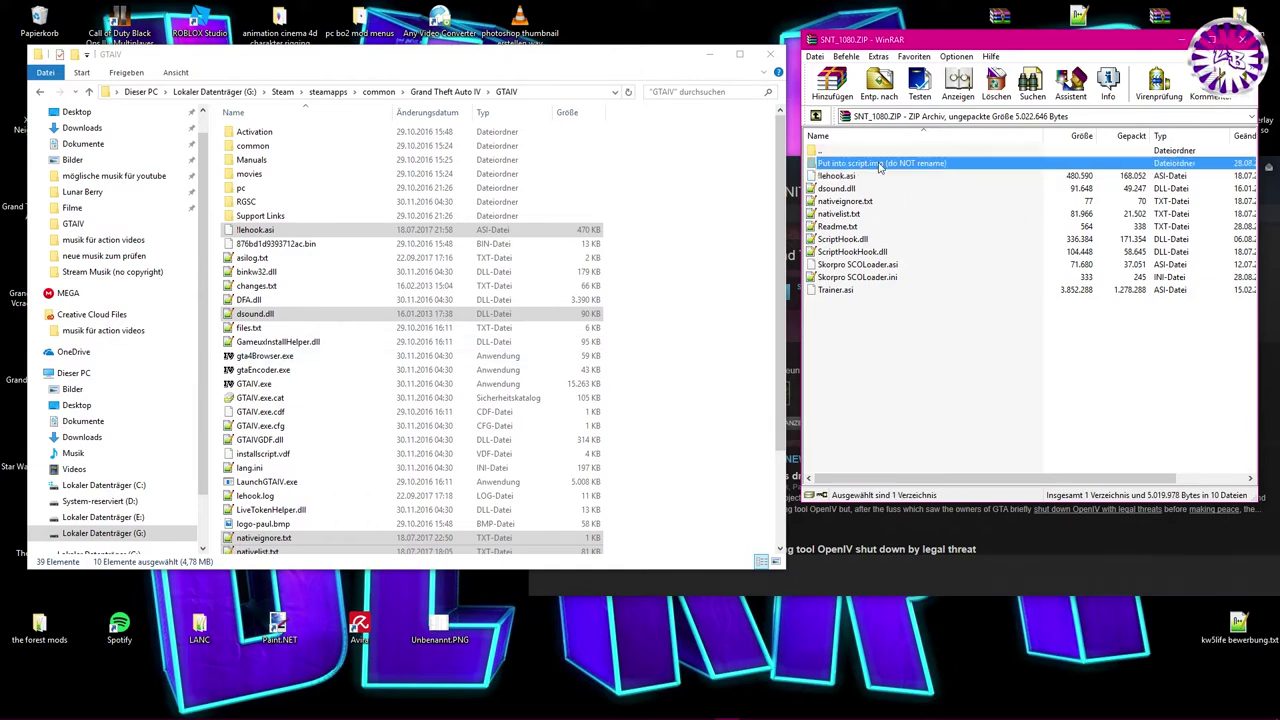
double_click(880, 164)
left_click(840, 164)
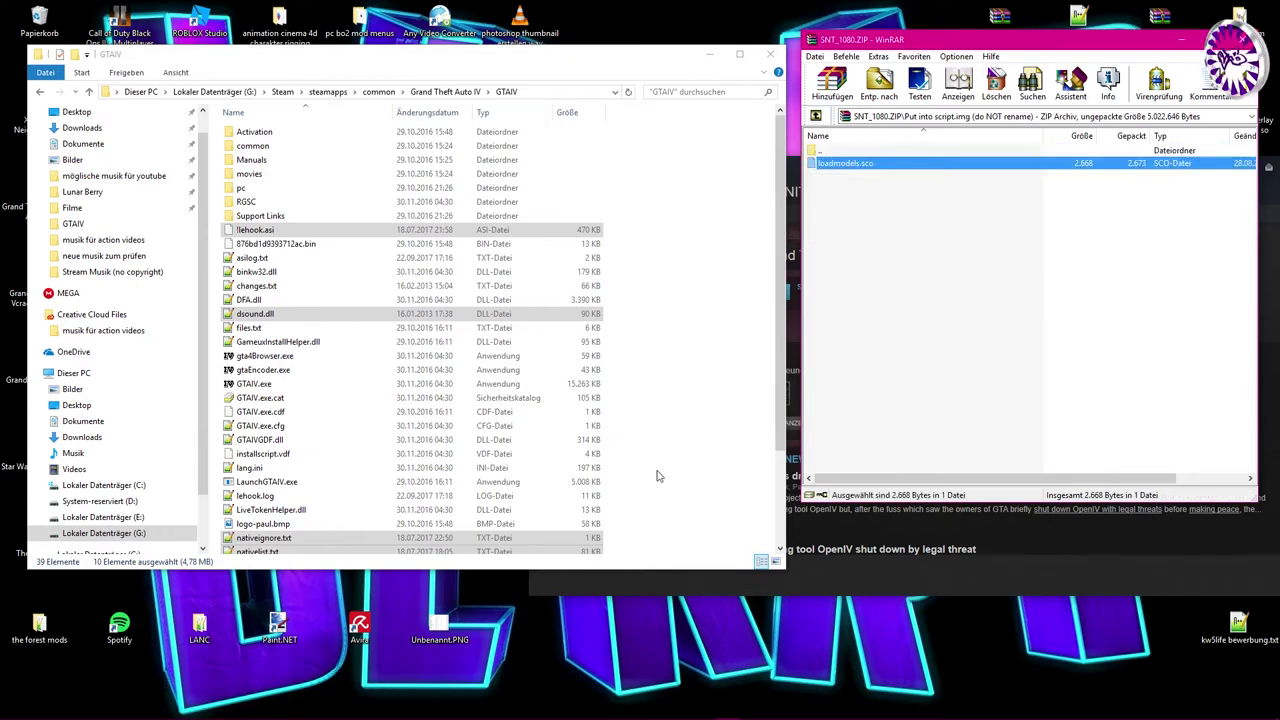
Start OpenIV, minimize the game folder window, and load the Windows version of Grand Theft Auto IV
left_click(456, 710)
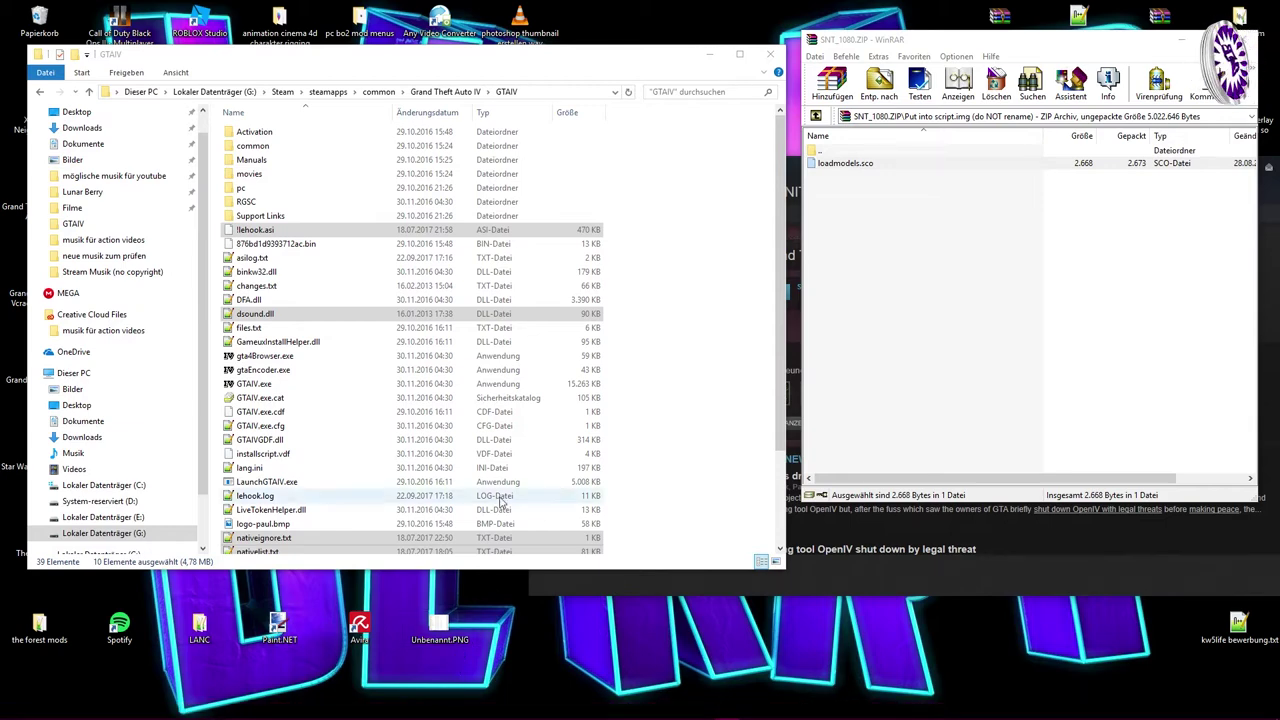
left_click(710, 54)
left_click_drag(618, 197, 468, 152)
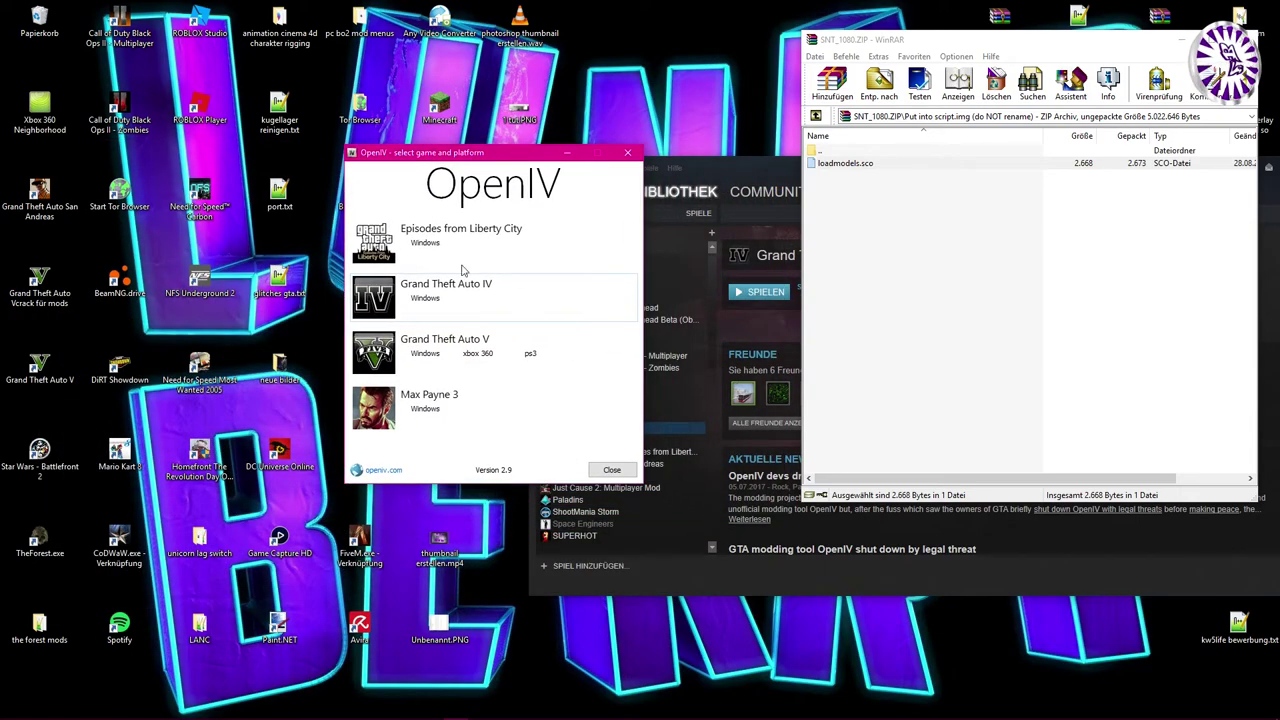
left_click(421, 304)
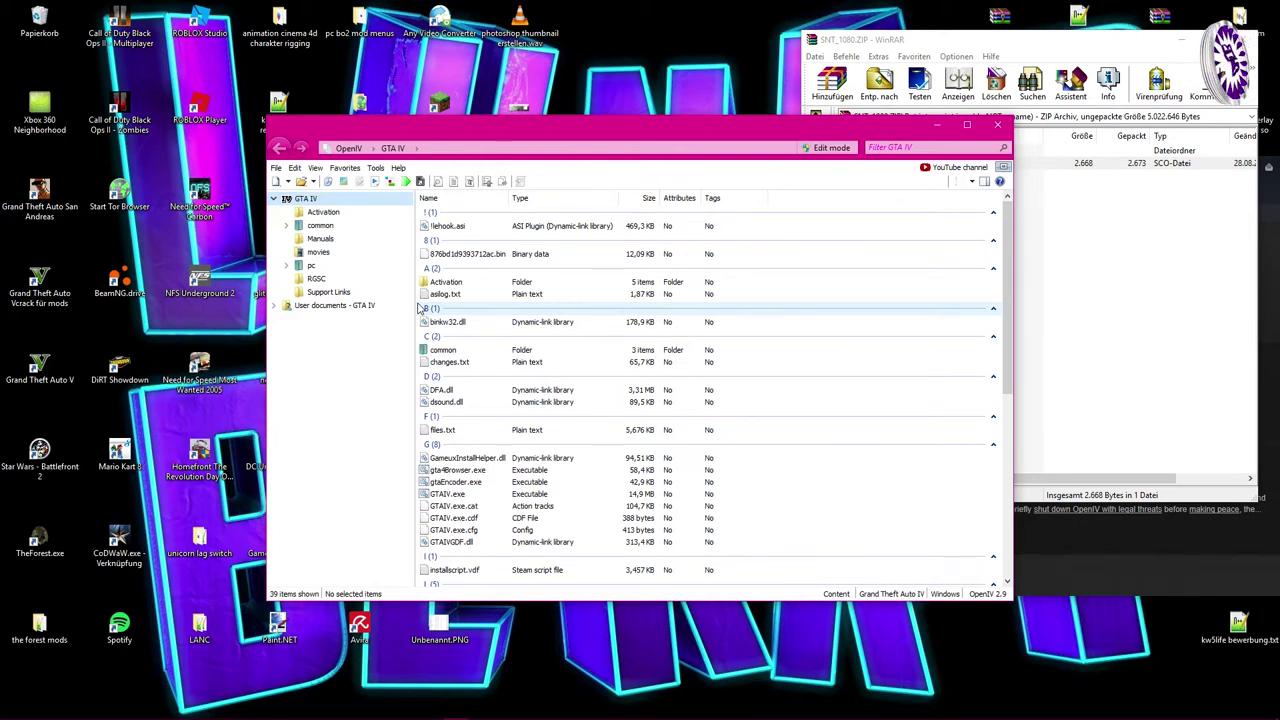
left_click_drag(554, 138, 340, 144)
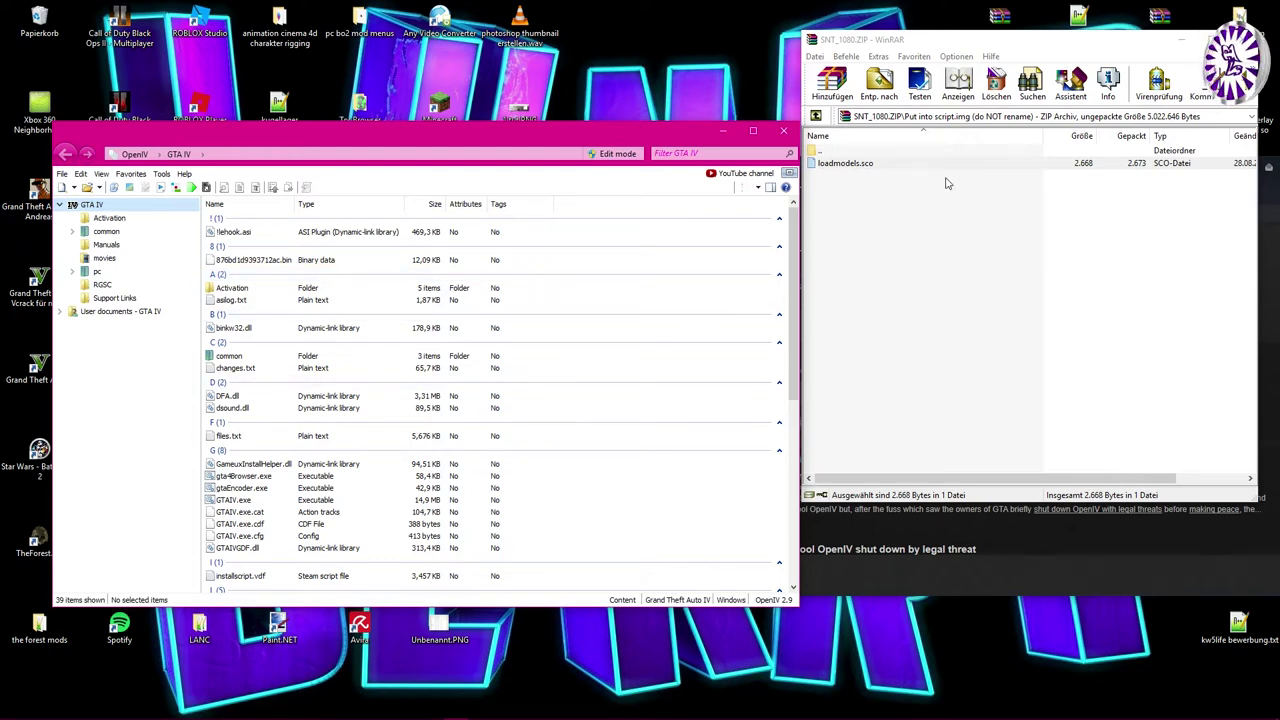
left_click(866, 165)
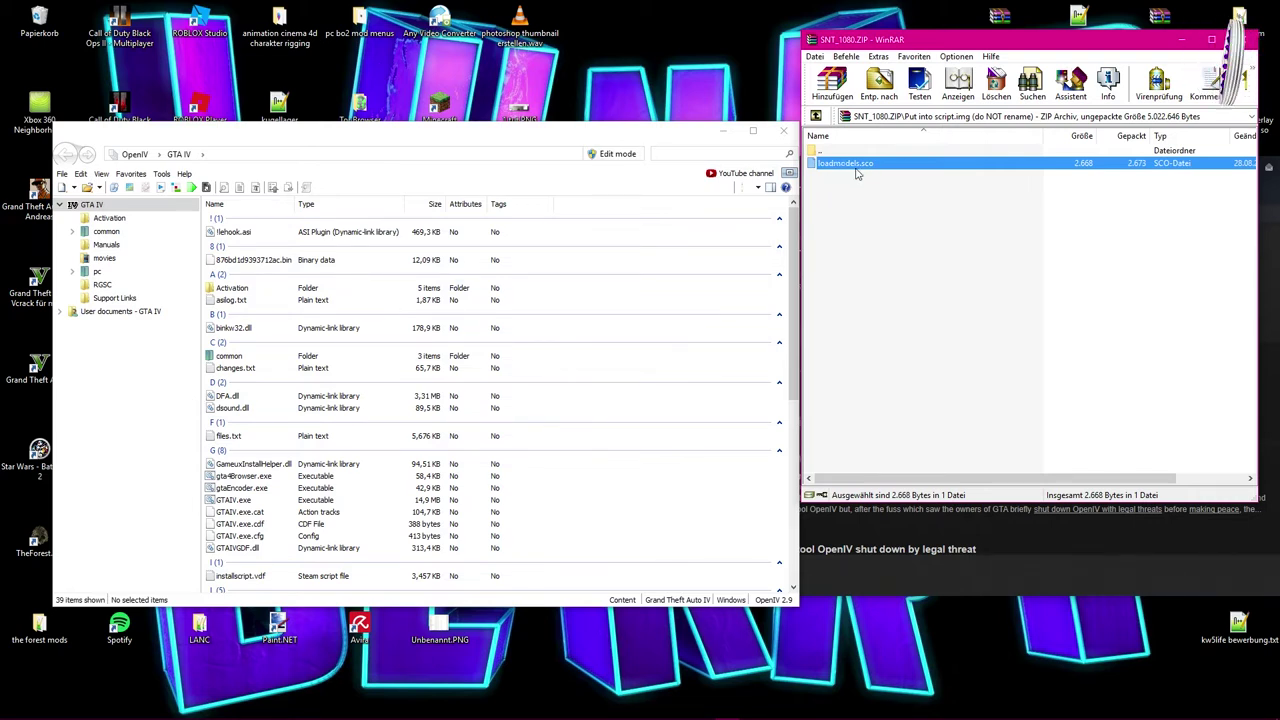
left_click_drag(362, 140, 426, 118)
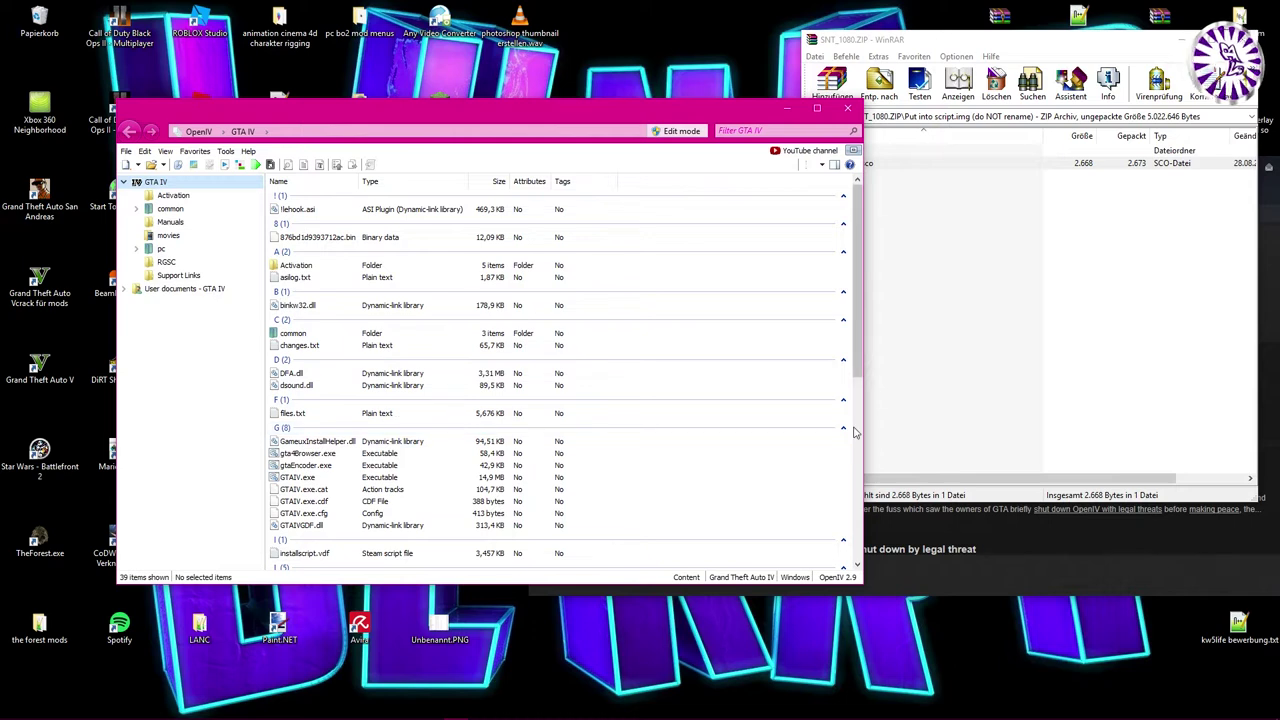
Open the common/data folder of GTA IV and turn on edit mode, accepting the automatic saving of changes
left_click(169, 209)
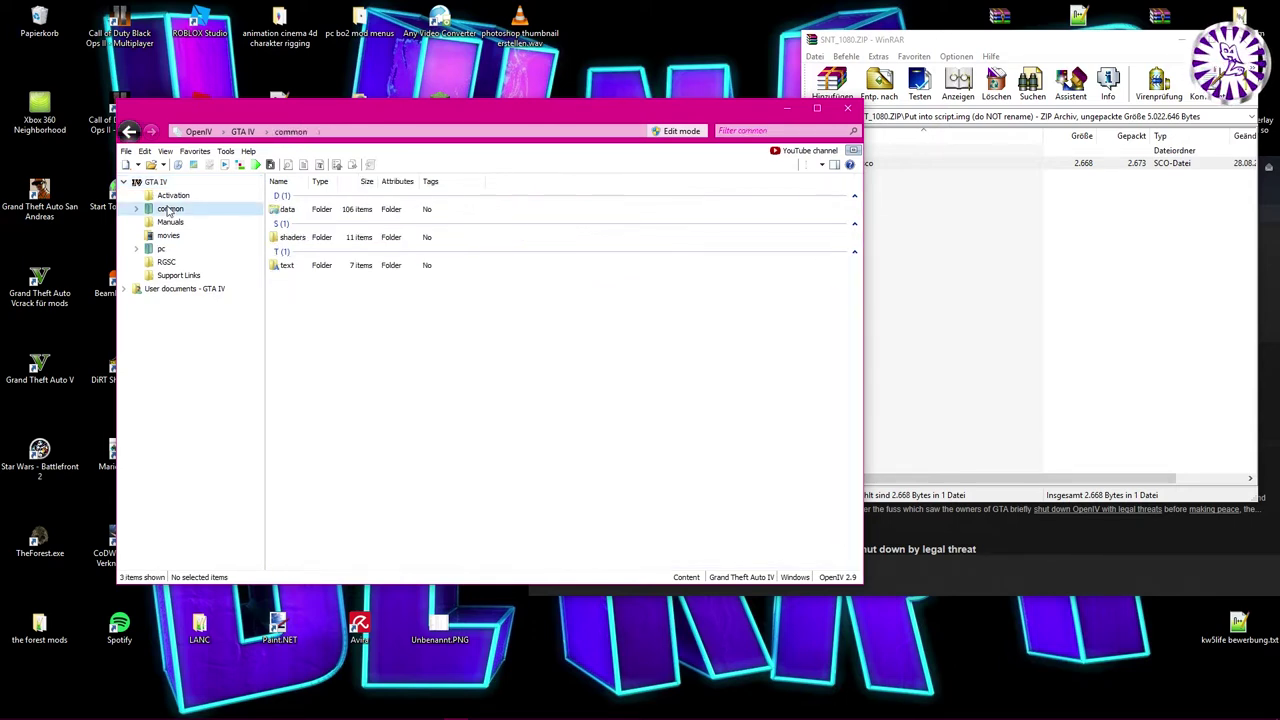
double_click(288, 209)
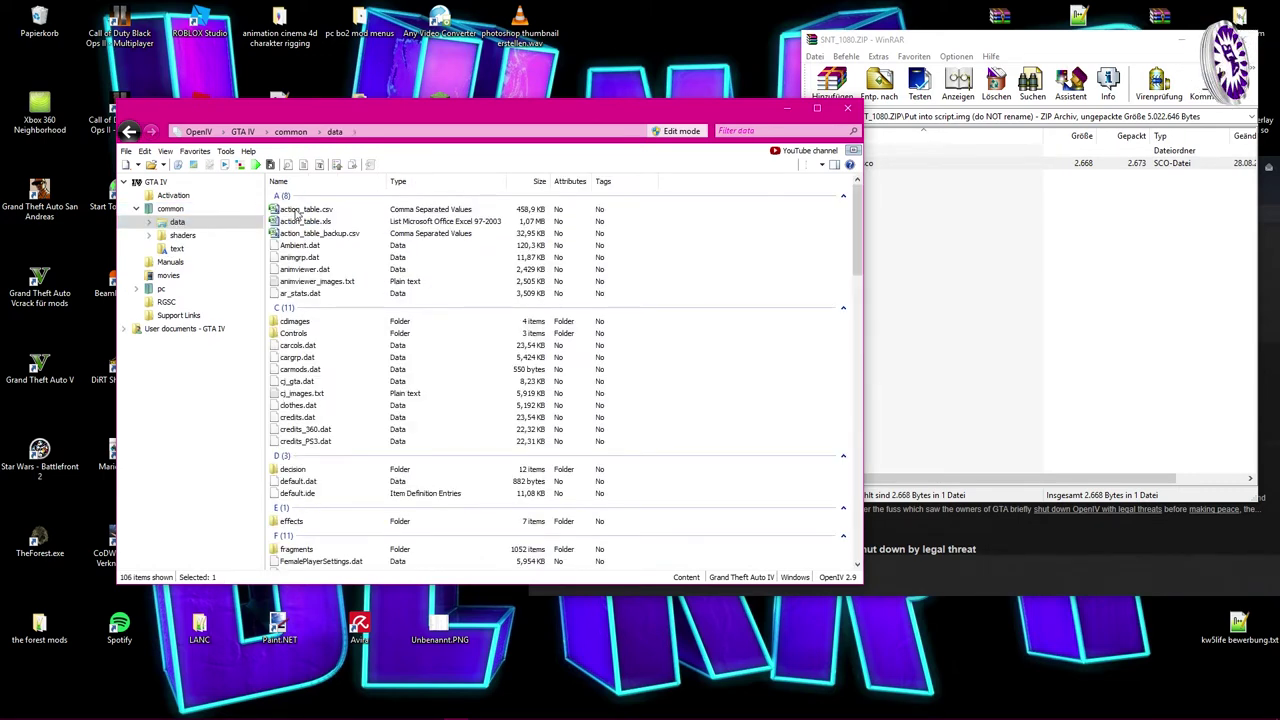
left_click(680, 133)
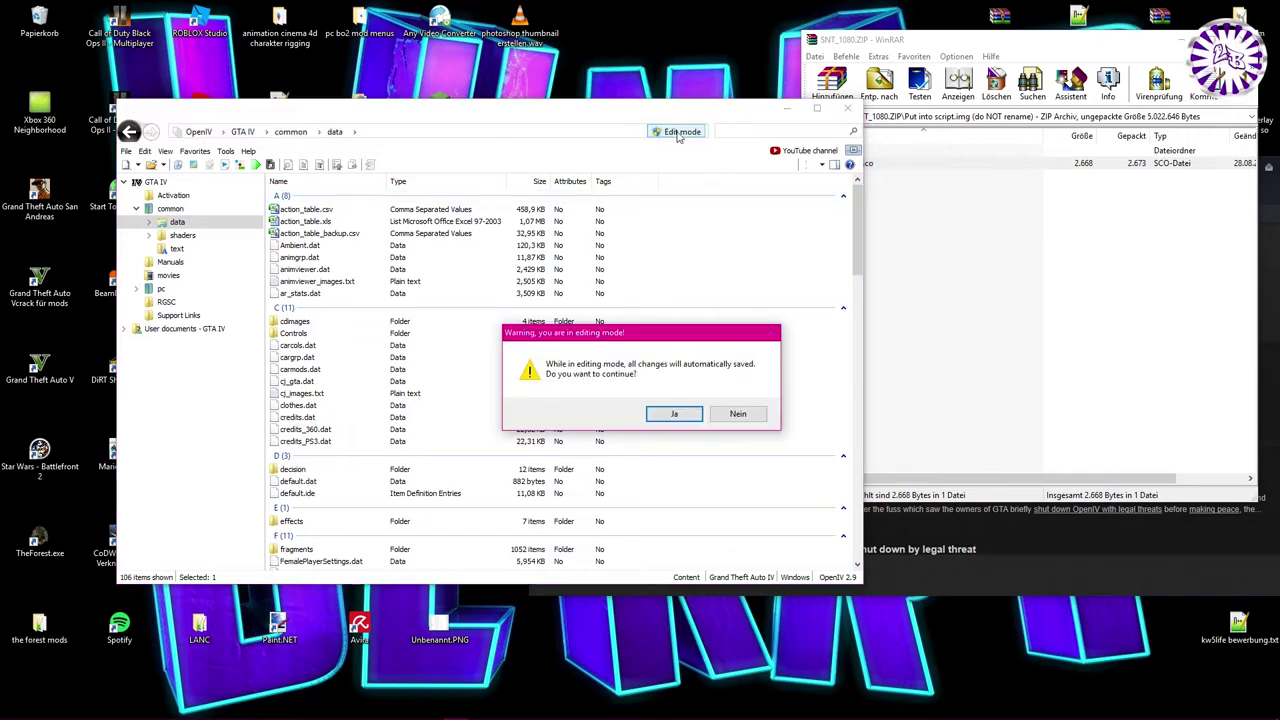
left_click(674, 415)
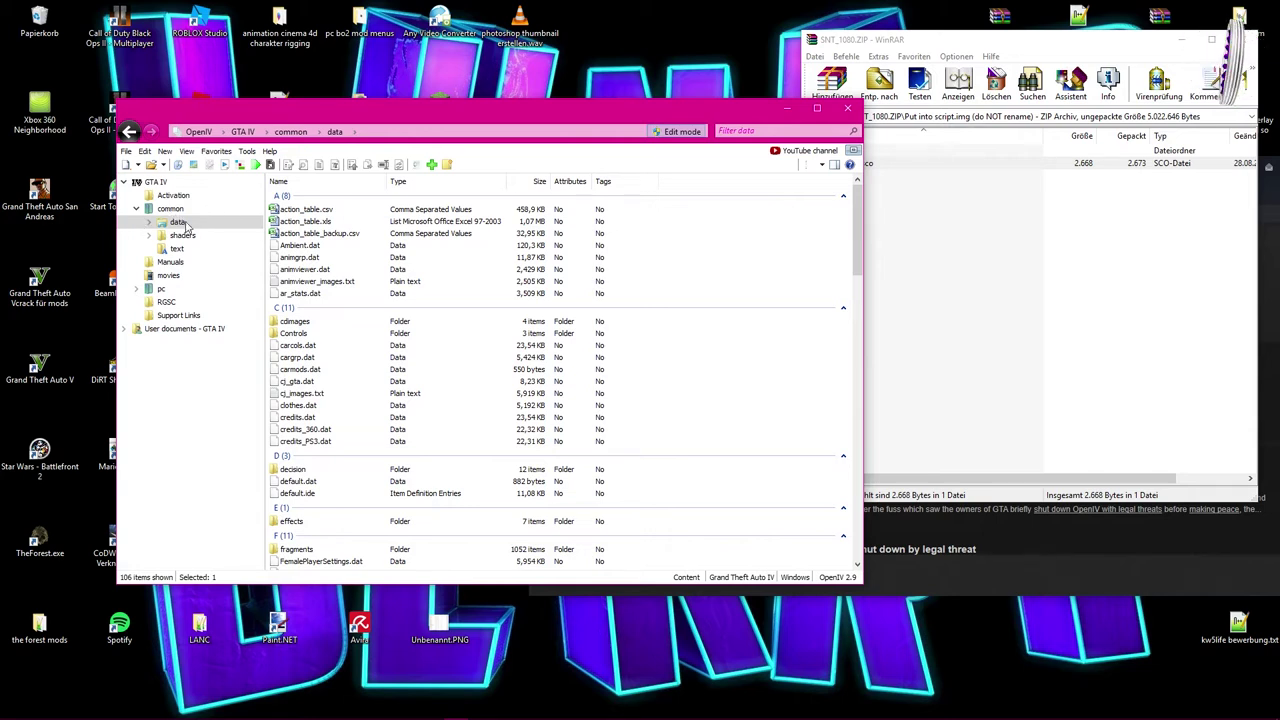
Open script.img inside the cdimages folder
double_click(292, 327)
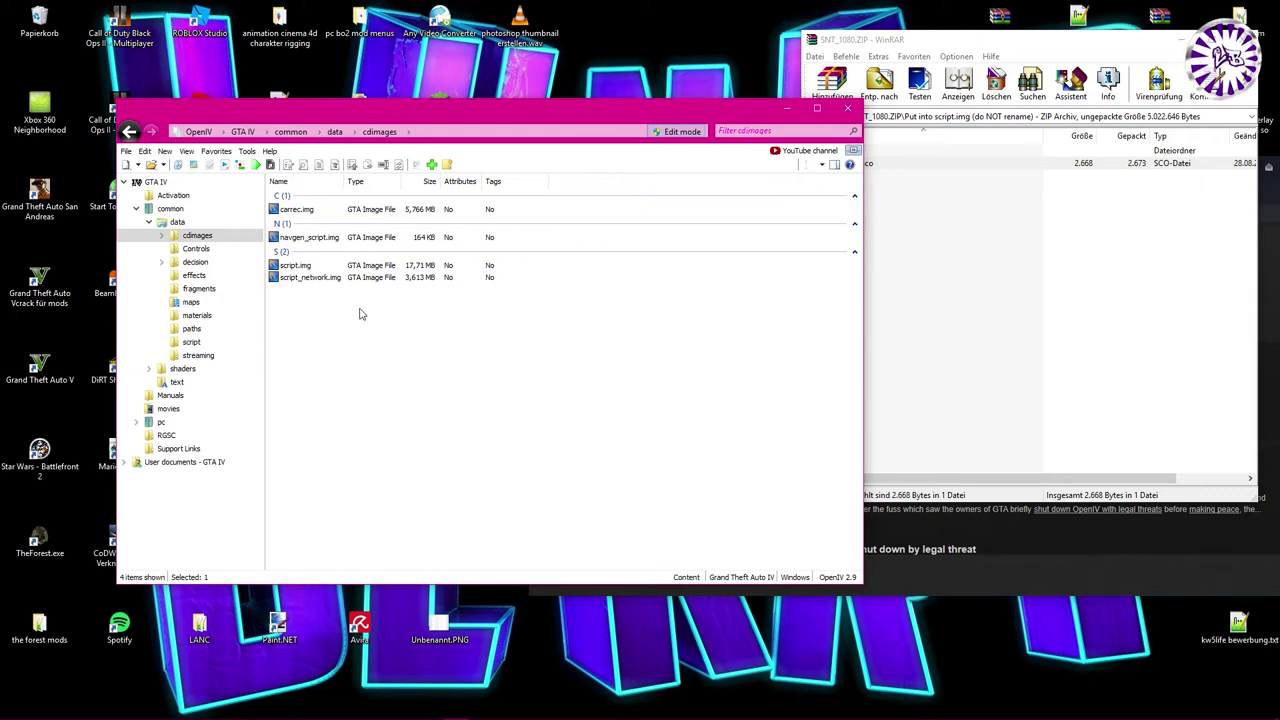
left_click(283, 266)
left_click(293, 268)
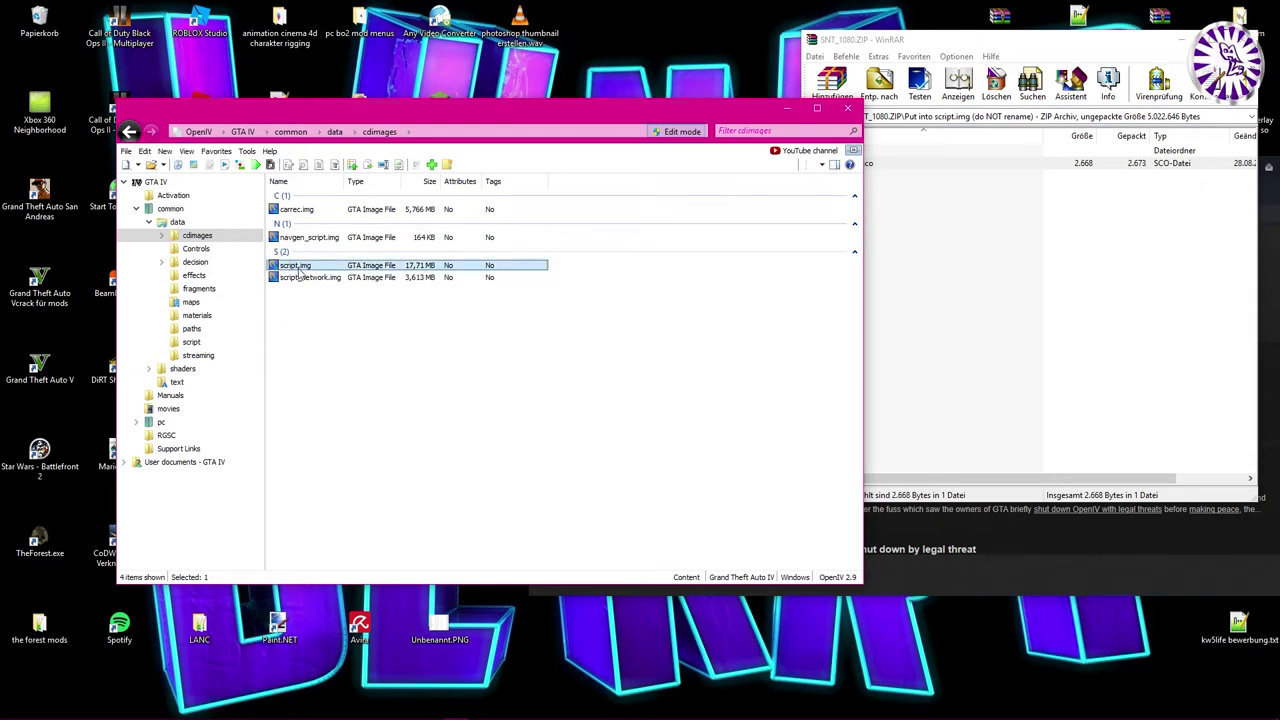
double_click(323, 268)
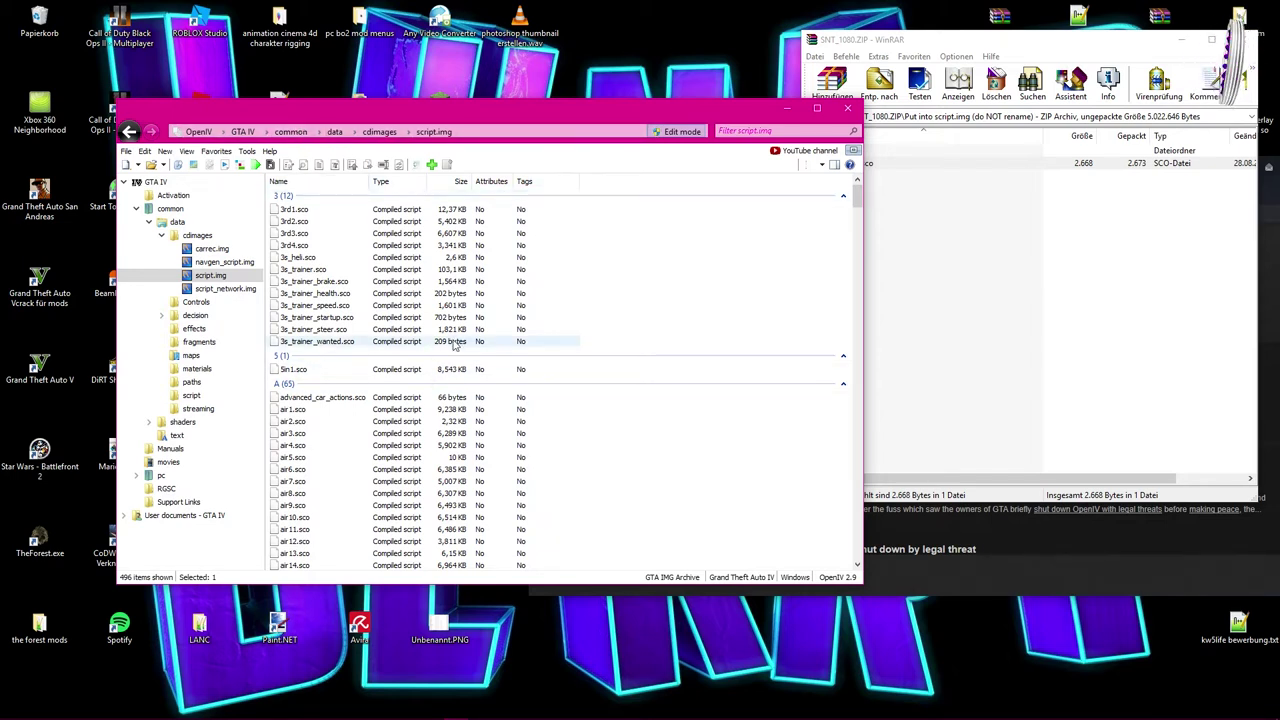
Add loadmodels.sco from the SNT_1080.ZIP archive to script.img, with the two windows placed side by side
left_click_drag(692, 119, 592, 63)
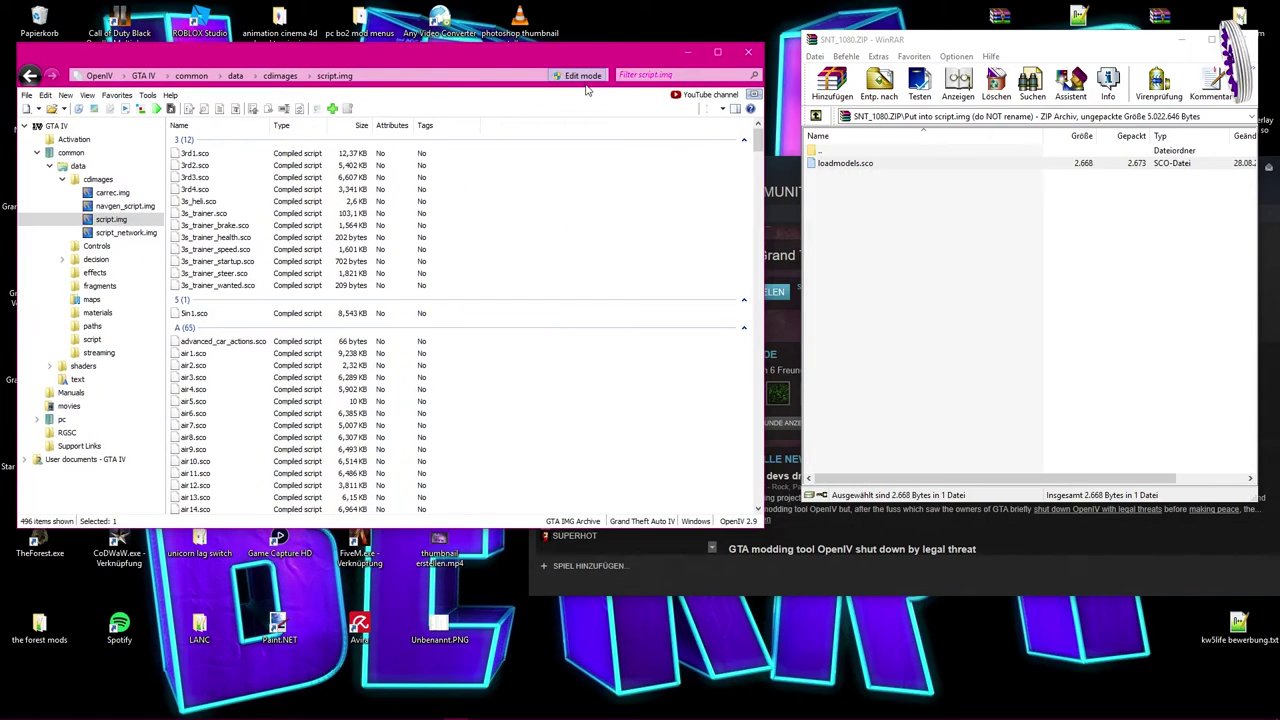
left_click(830, 170)
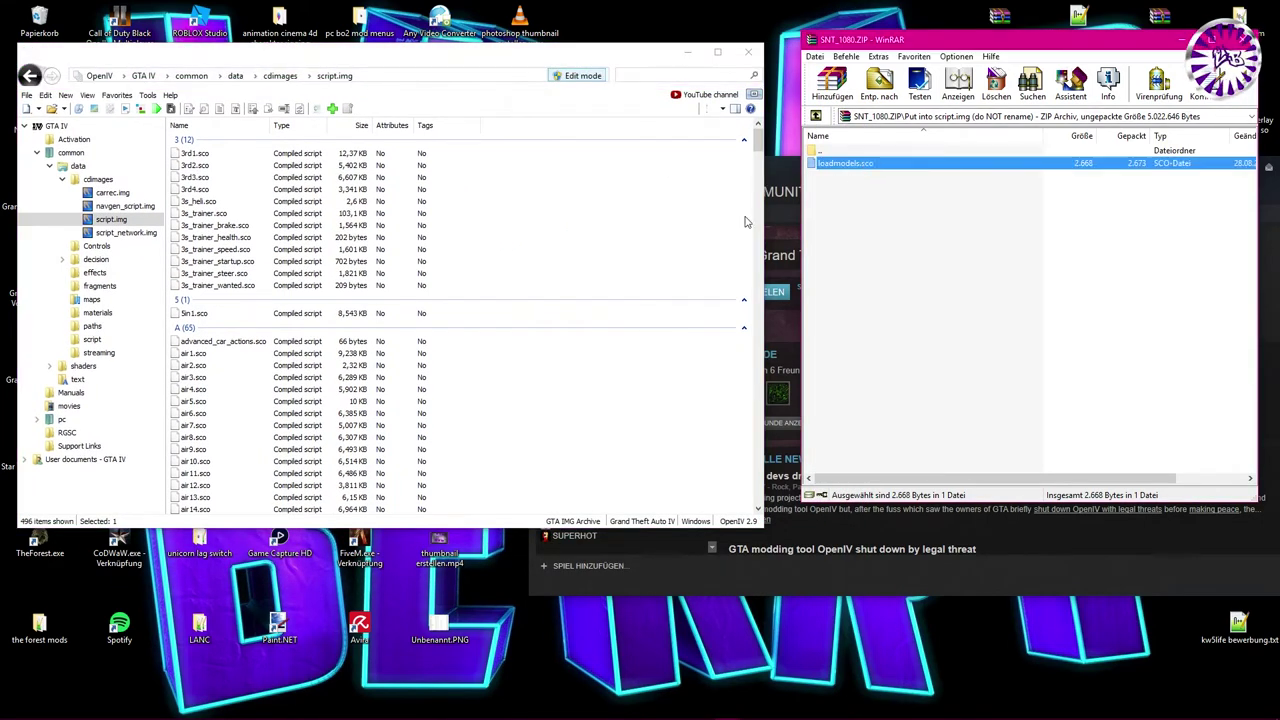
left_click_drag(852, 168, 590, 255)
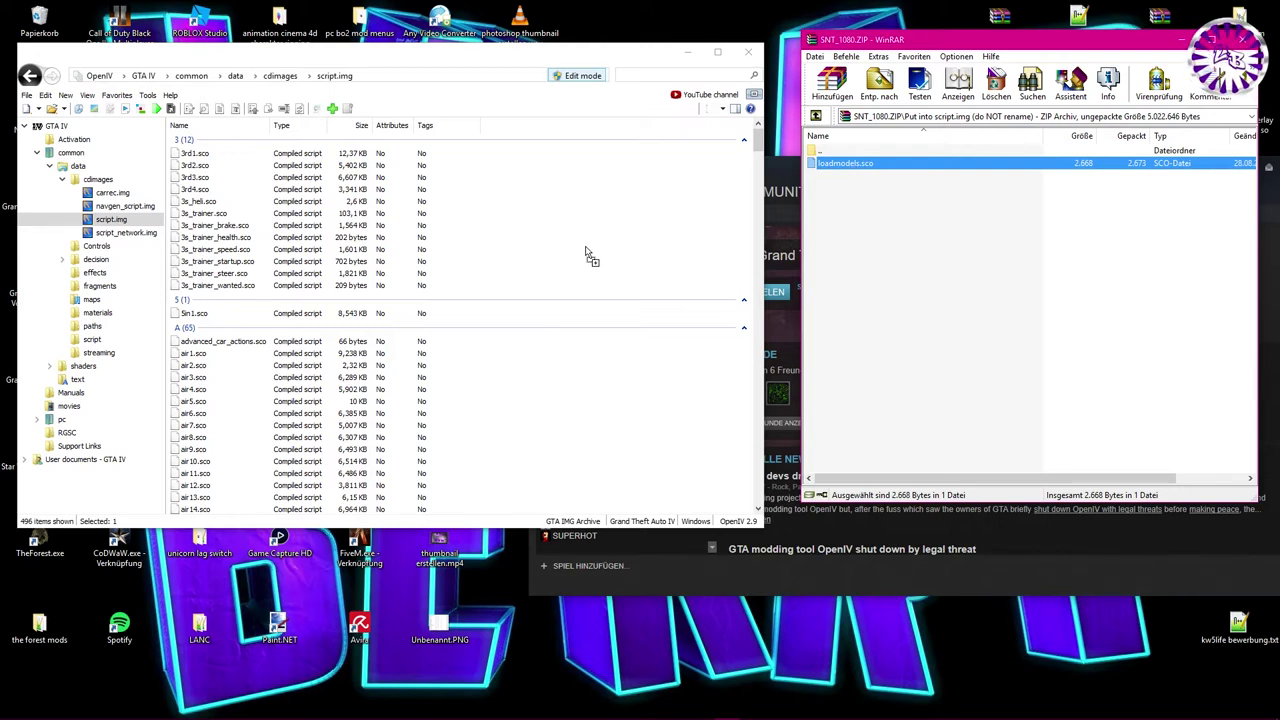
left_click_drag(590, 255, 586, 248)
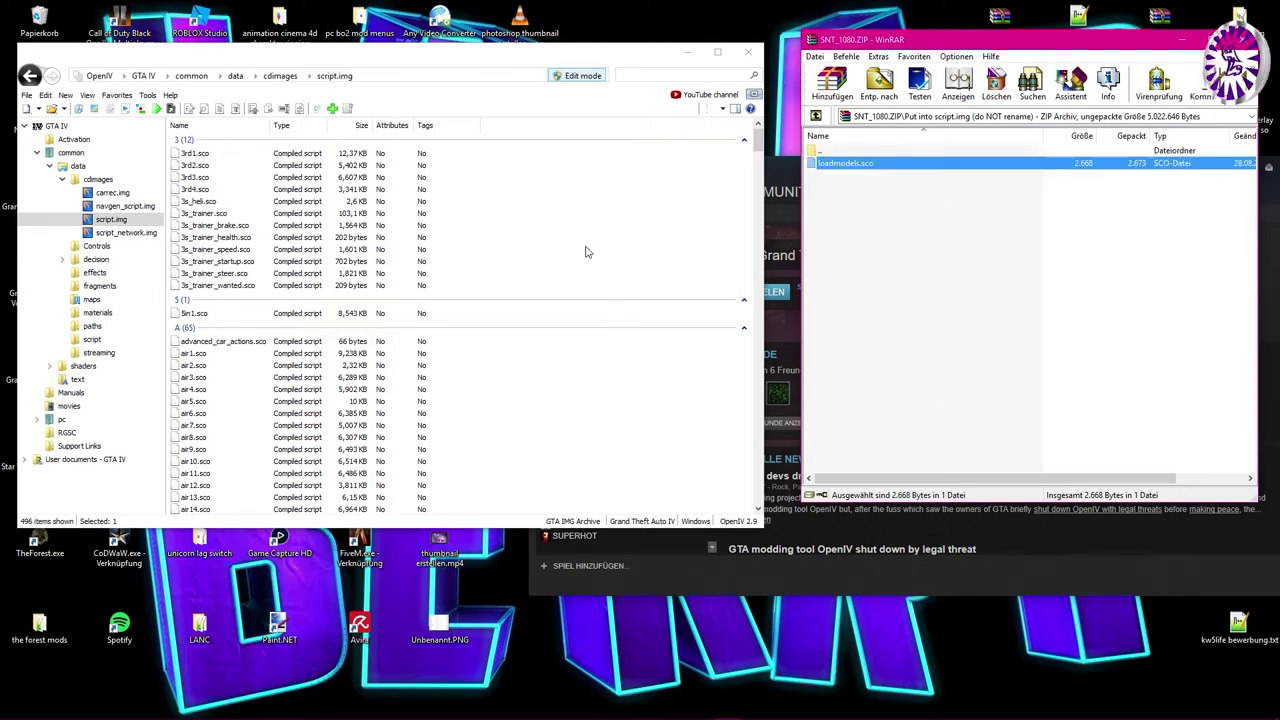
Locate loadmodels.sco in the script.img file list to check the import
left_click(760, 140)
left_click_drag(760, 140, 756, 452)
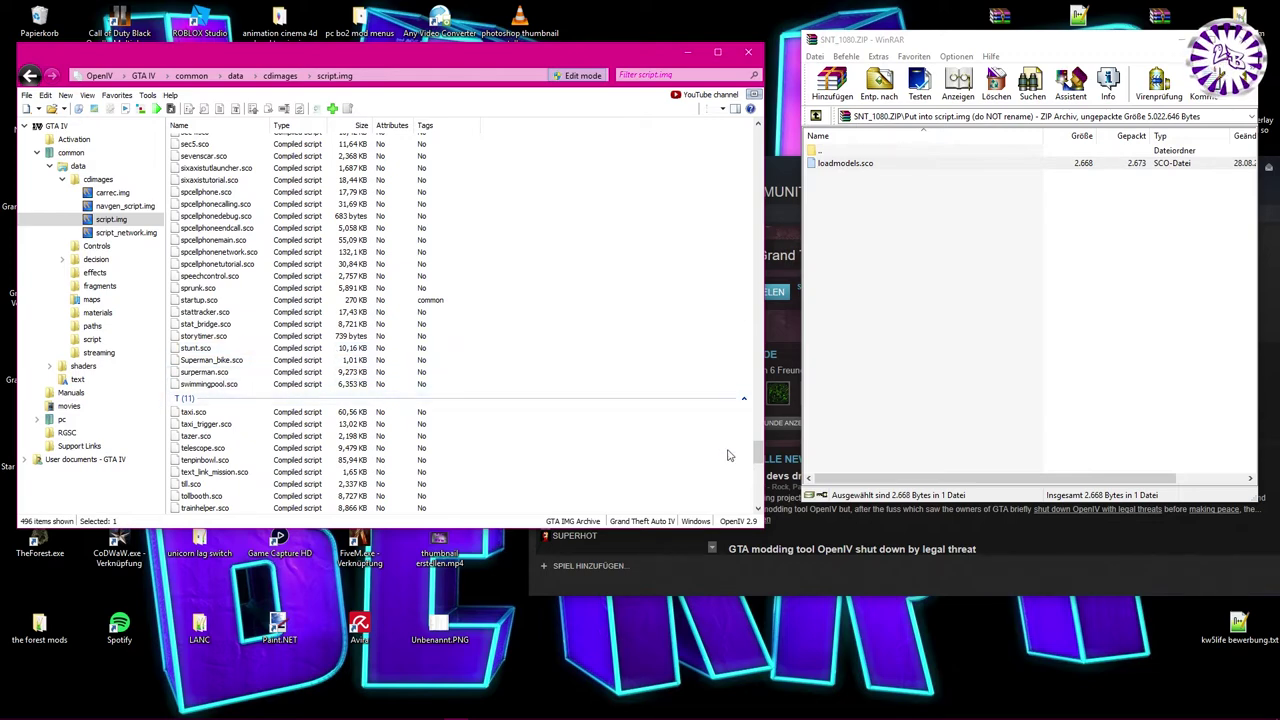
left_click_drag(762, 456, 758, 343)
left_click(205, 389)
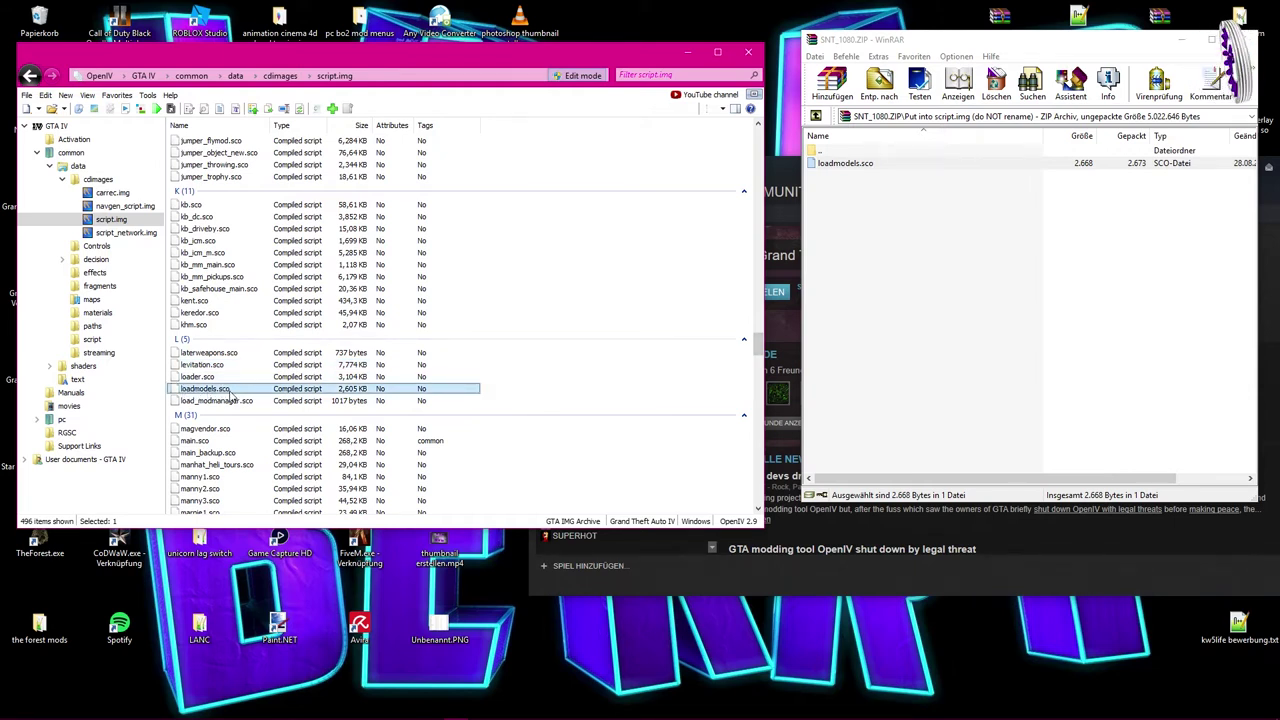
Close OpenIV and the archive, and launch Grand Theft Auto IV from Steam without linking a Social Club account
left_click(747, 52)
key("alt+F4")
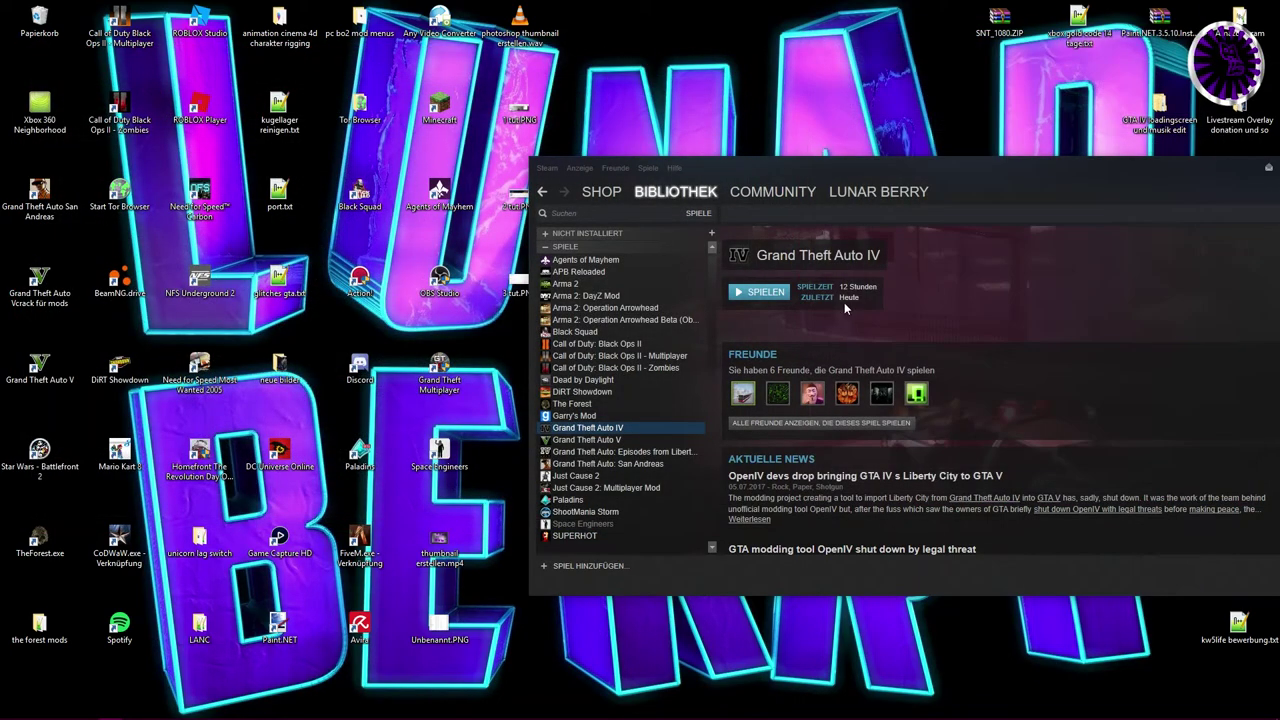
left_click(766, 292)
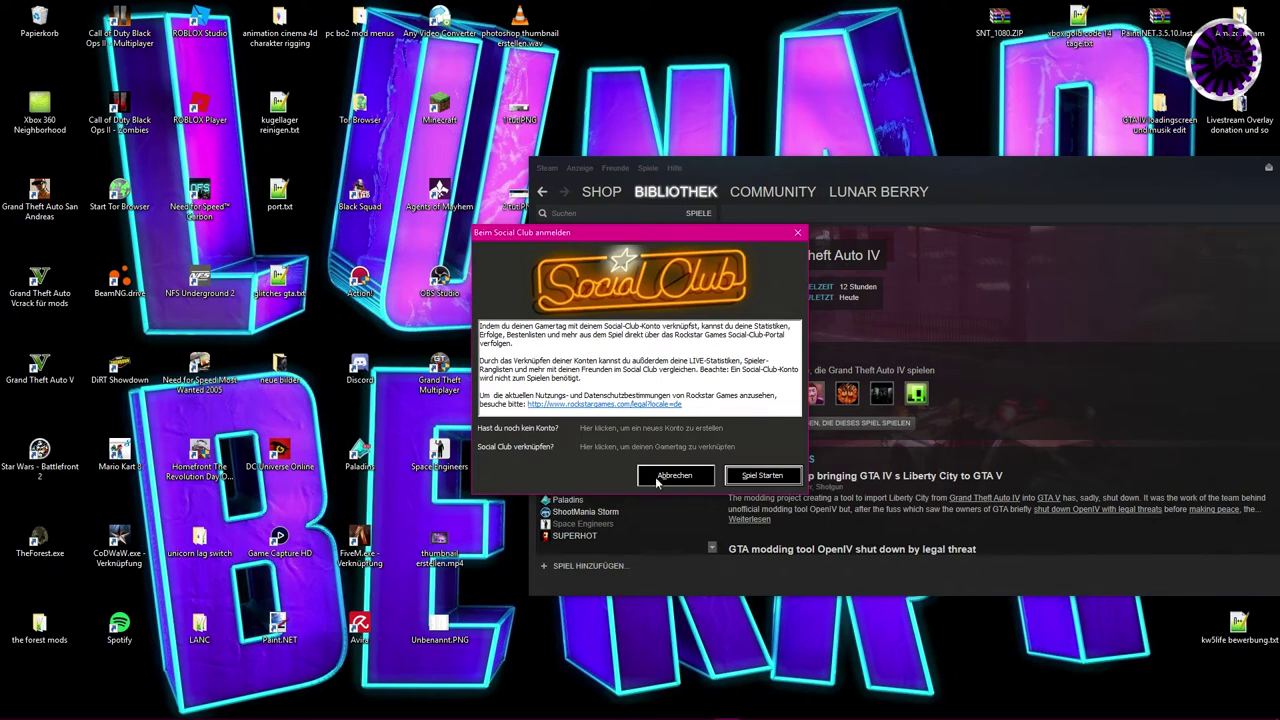
left_click(761, 477)
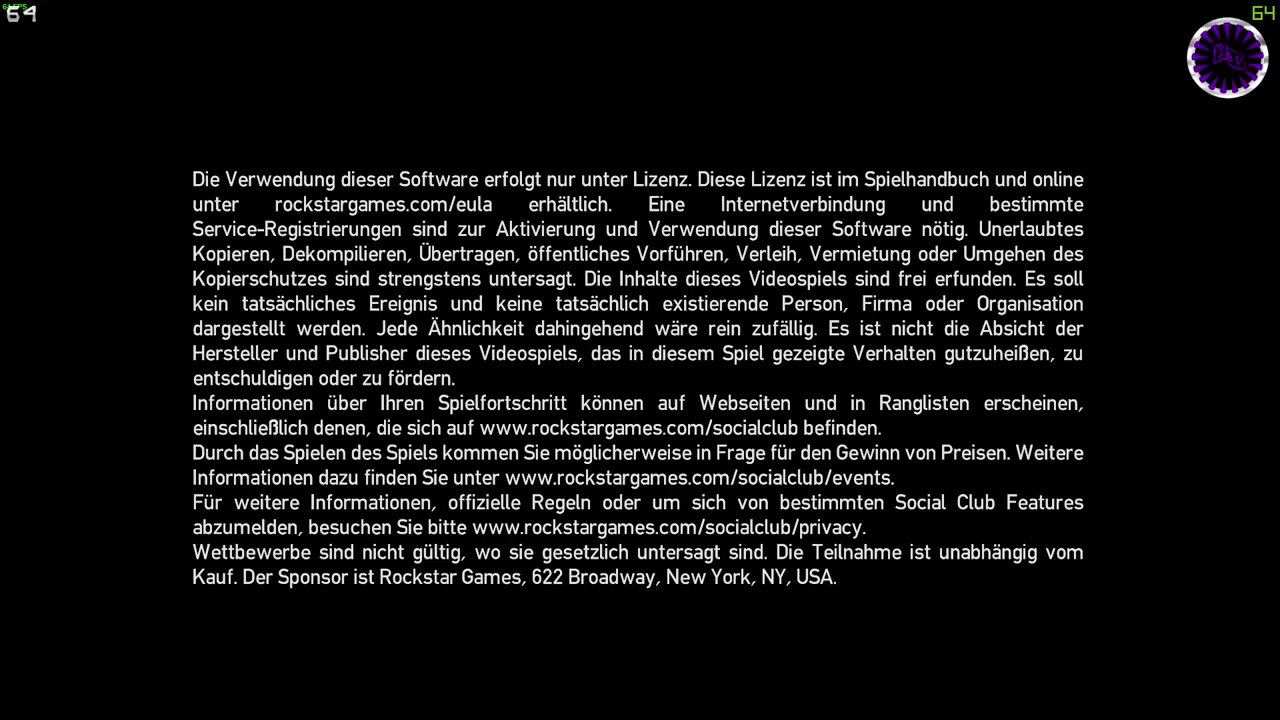